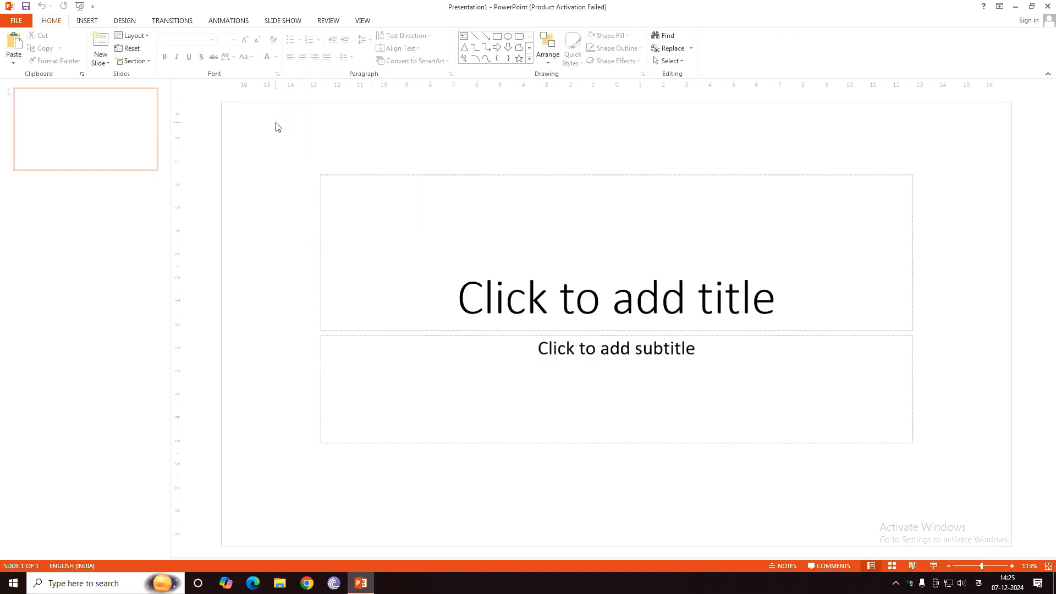
- Dismiss the Office activation notice and start a new photo album
click(400, 236)
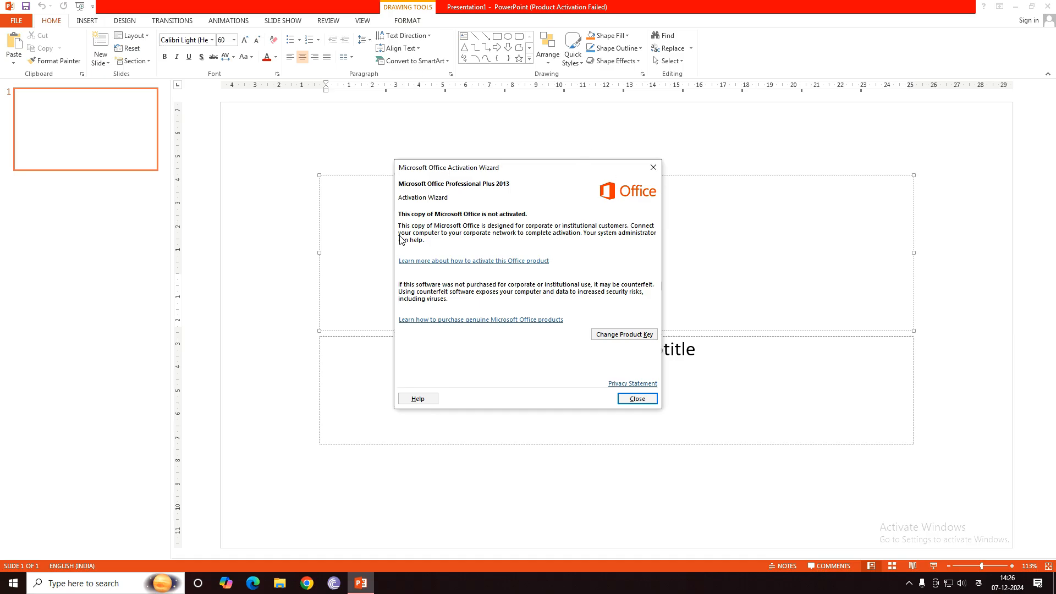
click(652, 168)
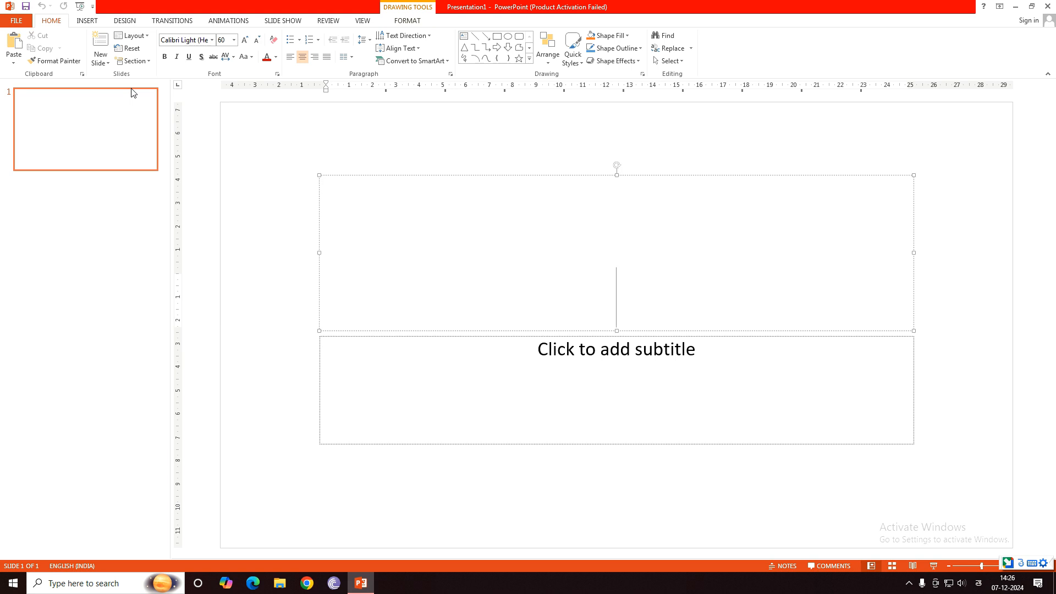
click(88, 20)
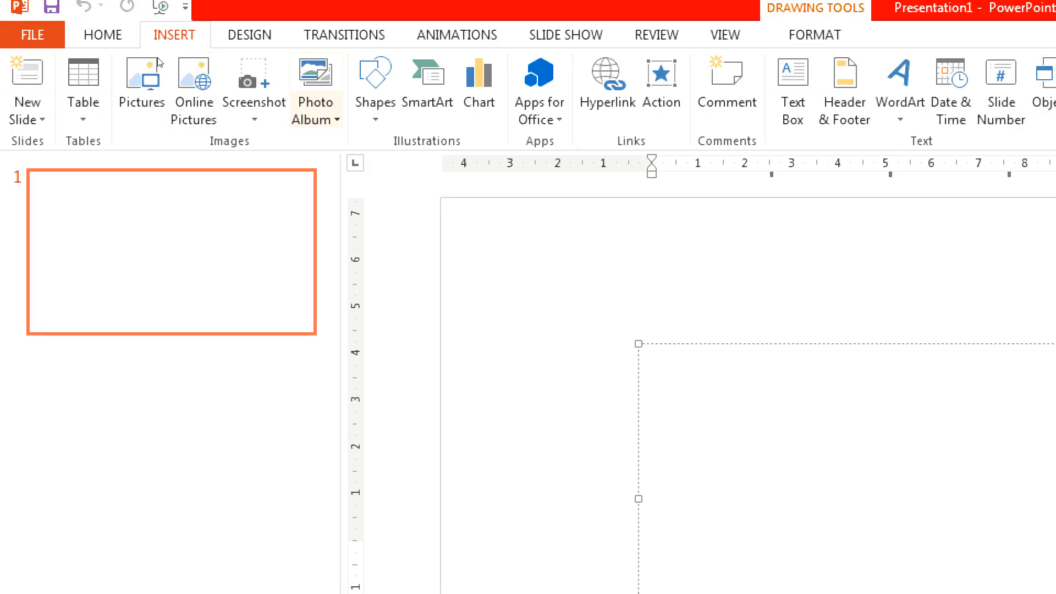
click(316, 113)
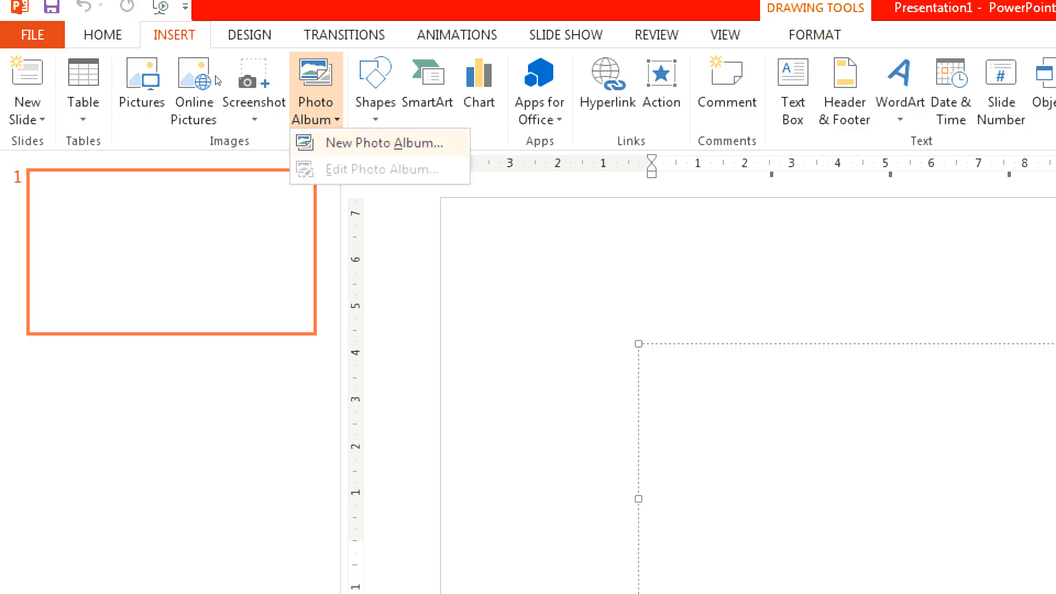
click(384, 143)
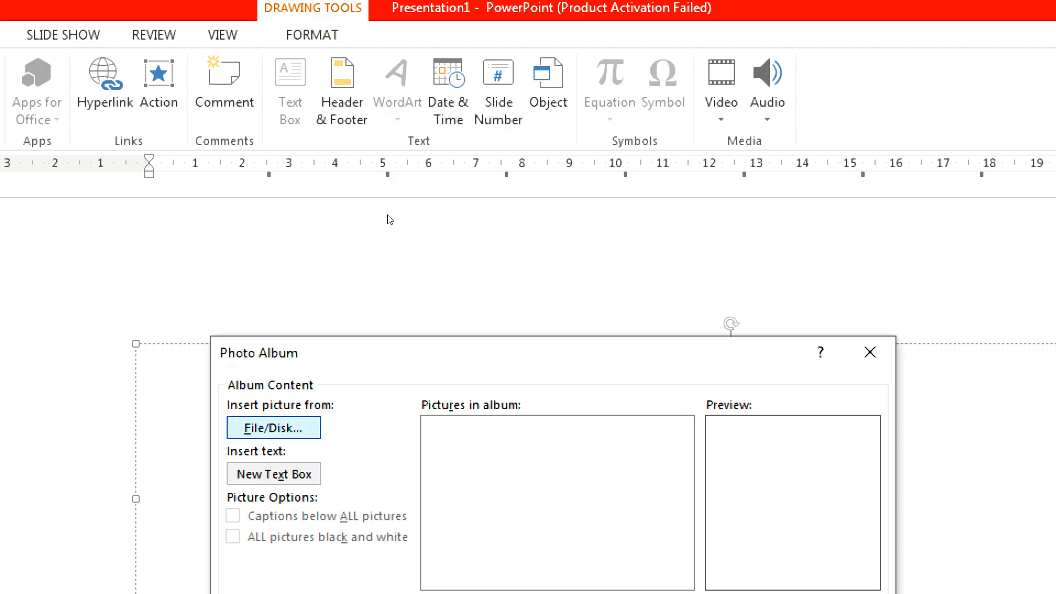
- Browse for album pictures on disk in the FOOD PICS folder inside WALL PAPERS on MY DATA (D:)
key(Return)
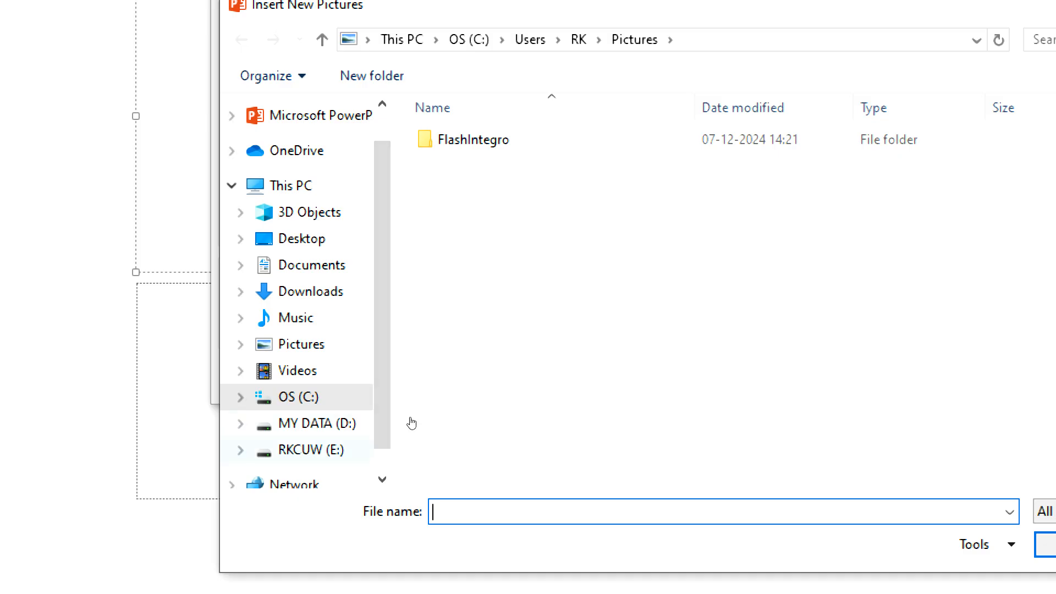
click(316, 423)
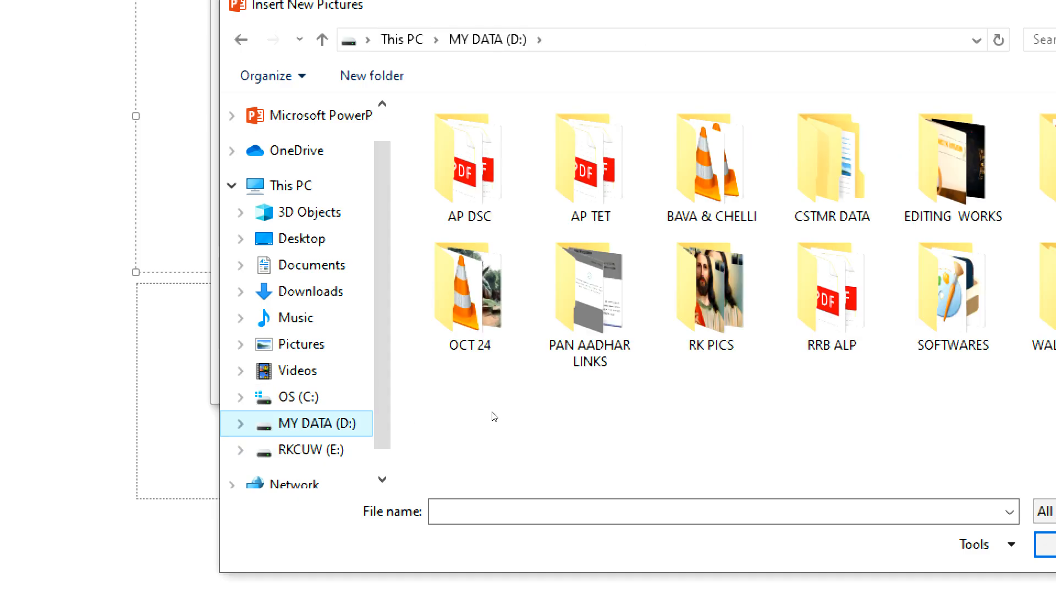
double_click(521, 291)
double_click(472, 160)
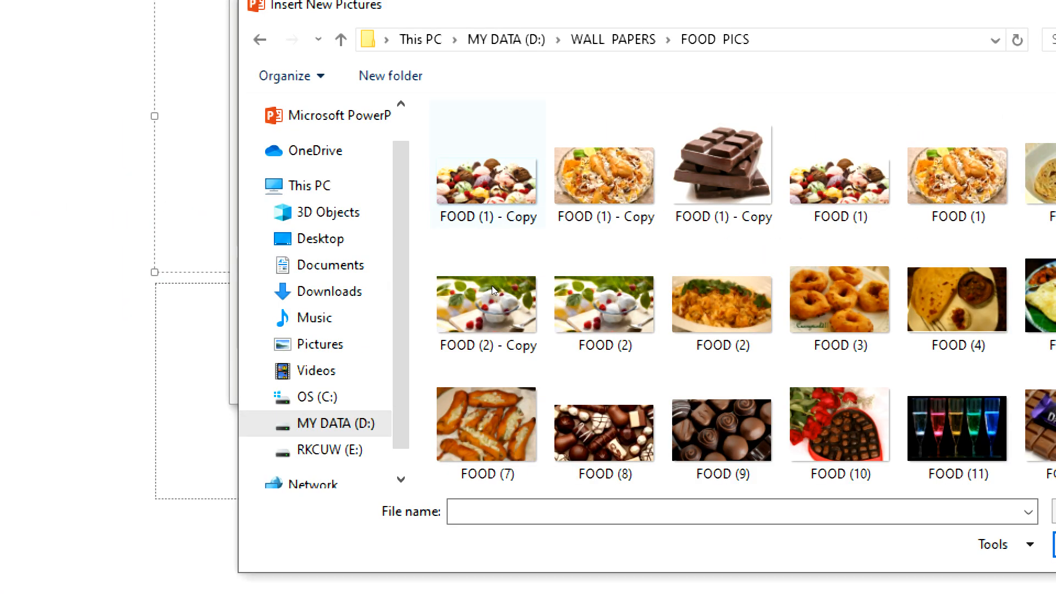
- Insert both FOOD (1) - Copy pictures plus FOOD (2), (8), (9), (11) and (26), and create the album with the Fit to slide layout
key(Down)
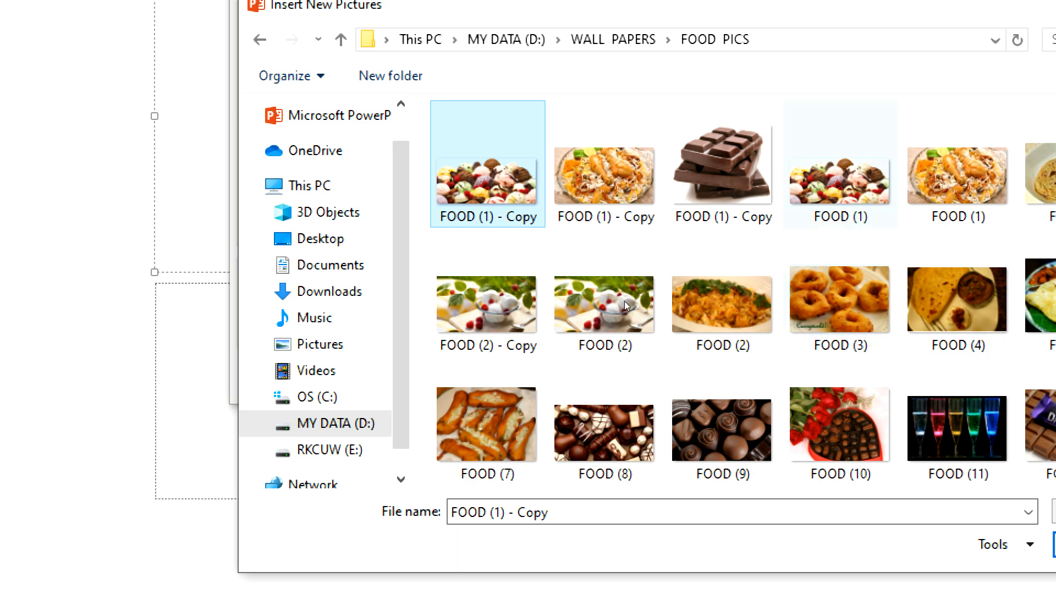
key(shift+Right)
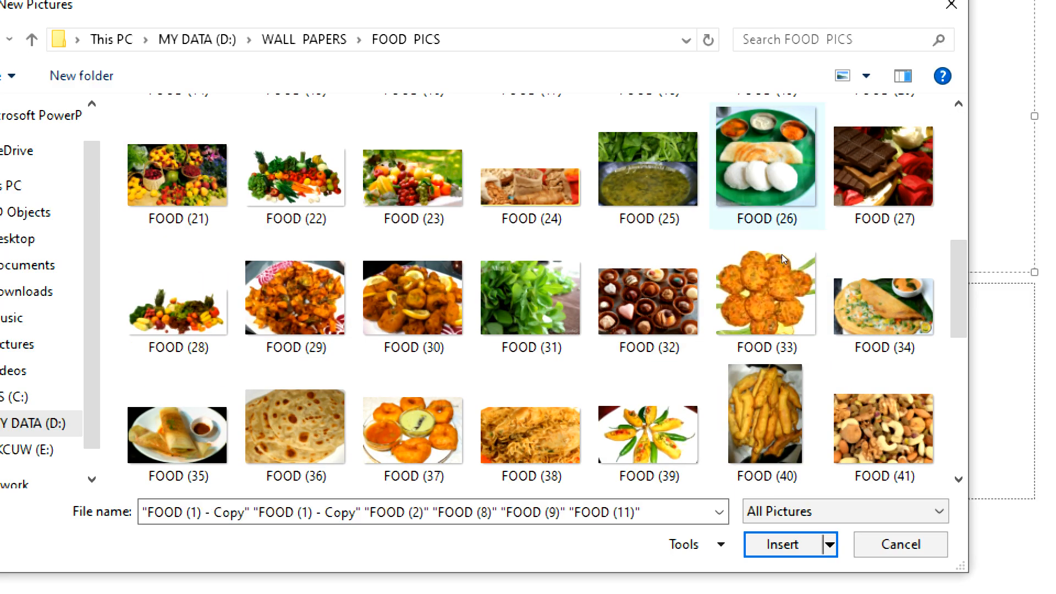
ctrl+click(778, 184)
ctrl+click(778, 185)
ctrl+click(779, 192)
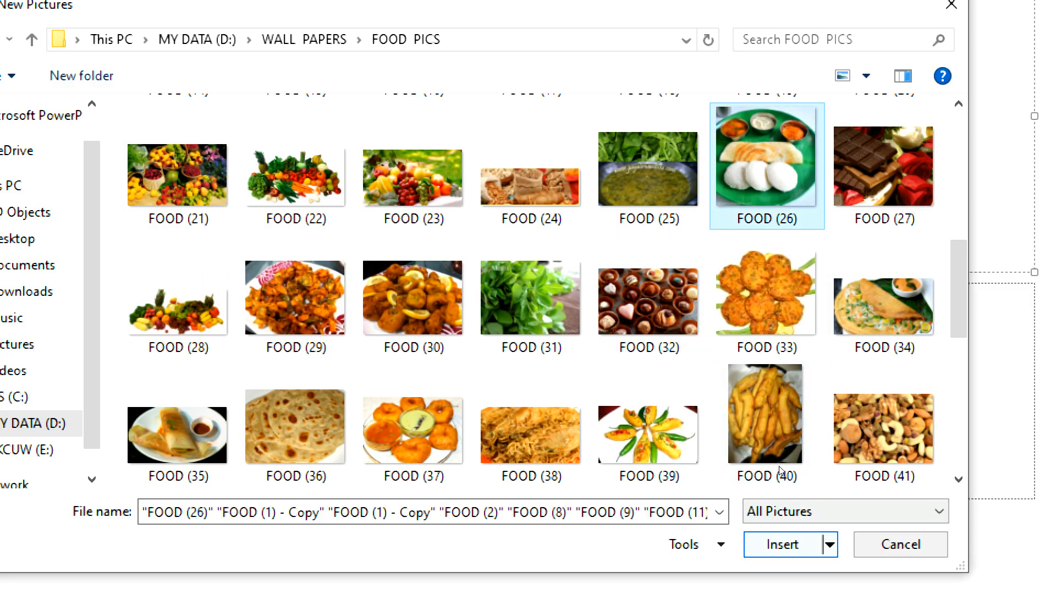
key(Return)
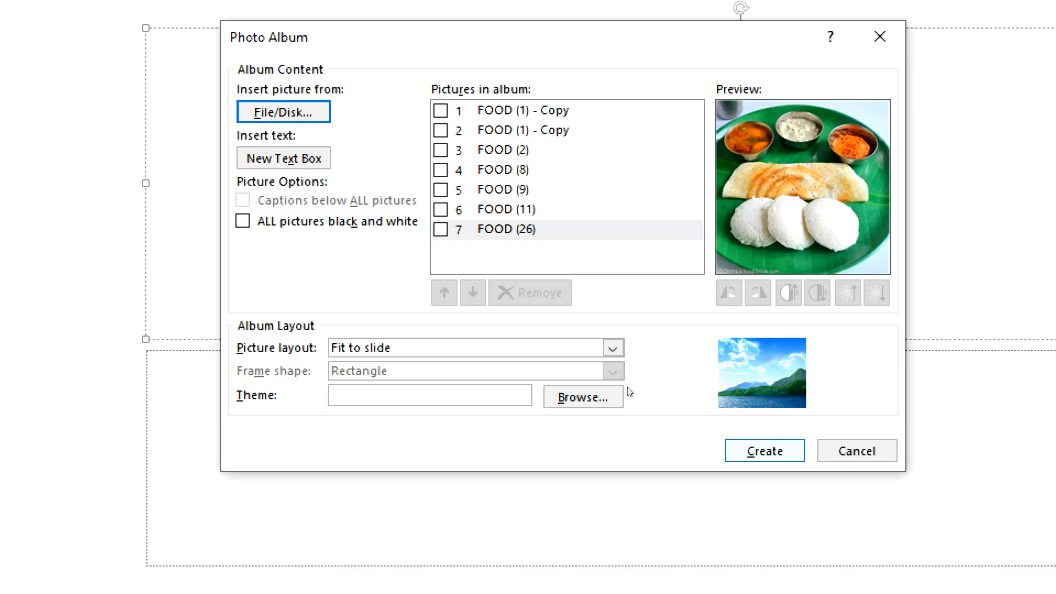
key(Return)
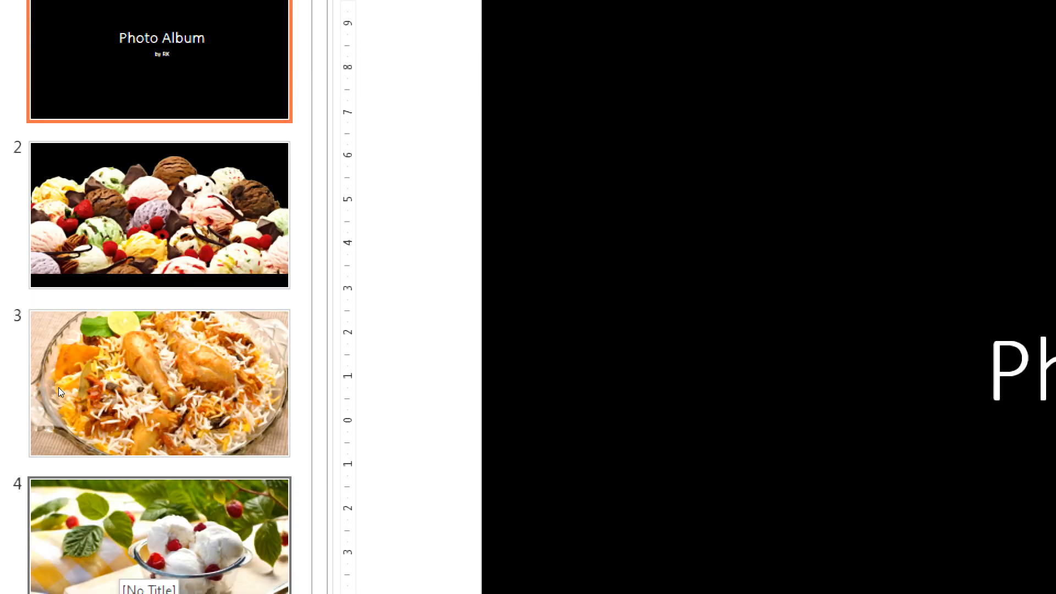
- Delete the author subtitle and its empty placeholder from the album's title slide
key(F5)
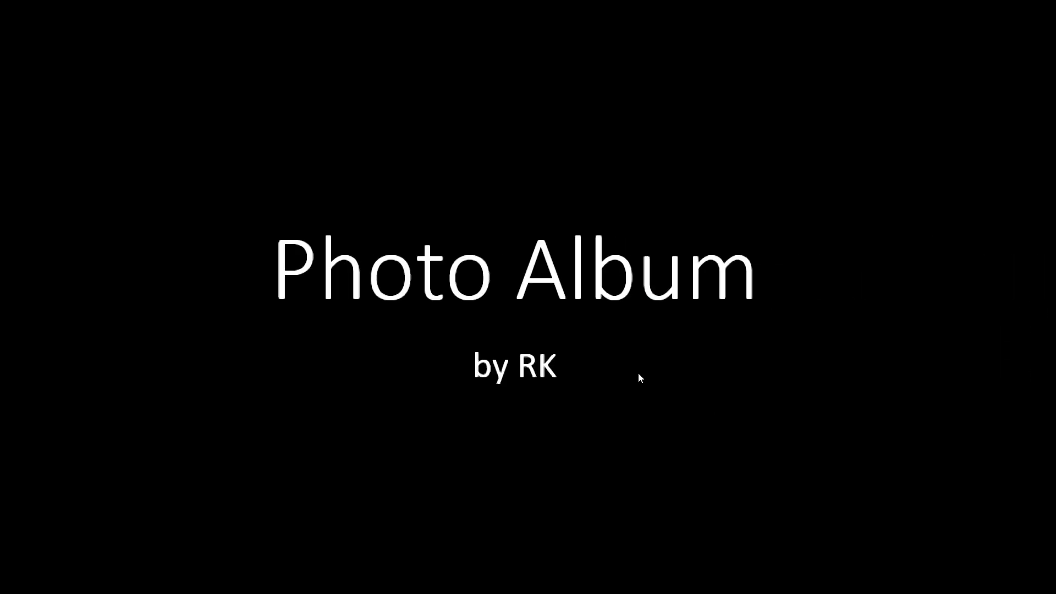
click(623, 344)
click(599, 323)
key(Delete)
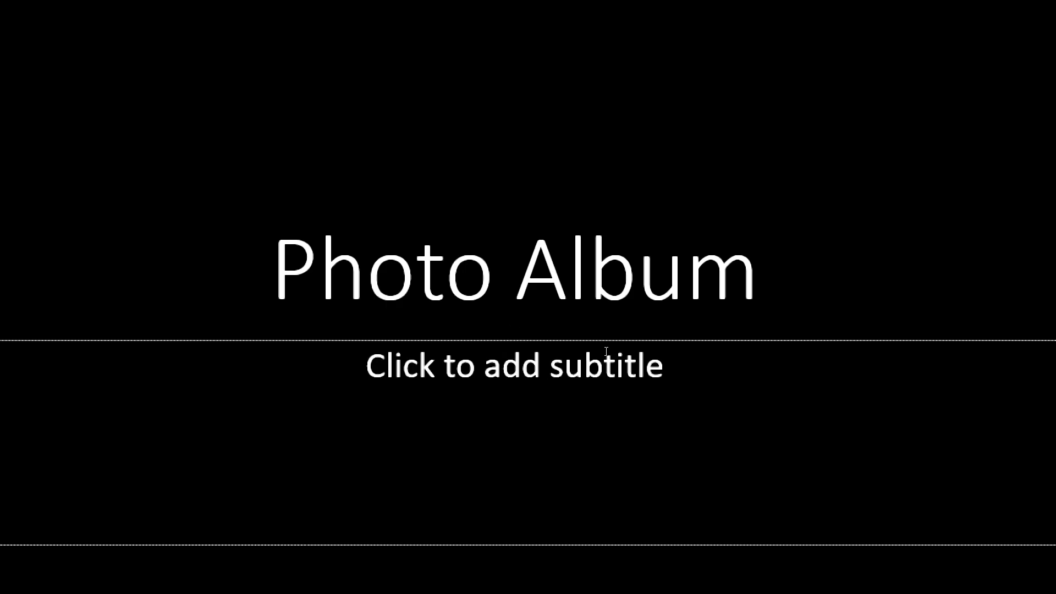
click(597, 325)
key(Delete)
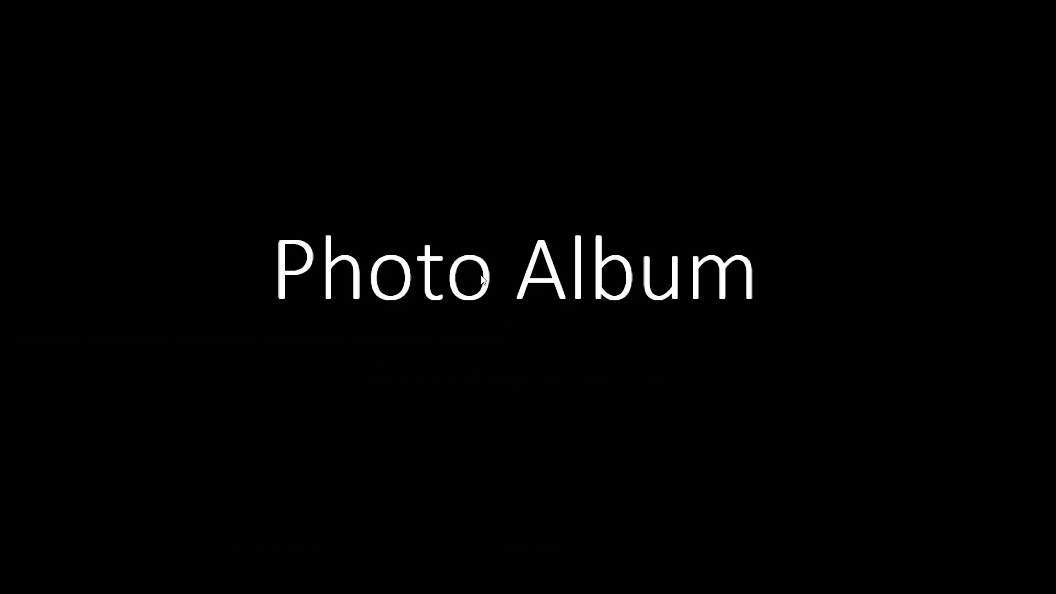
- Change the title slide's heading to "My Photo Album"
click(500, 286)
text(My)
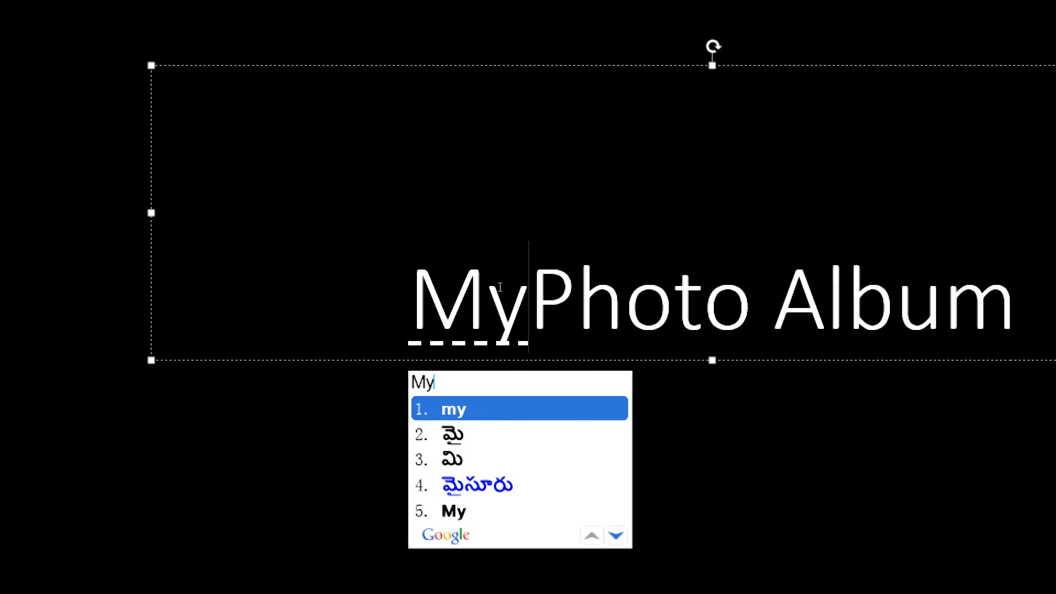
key(Down)
key(Down)
key(Down)
key(Down)
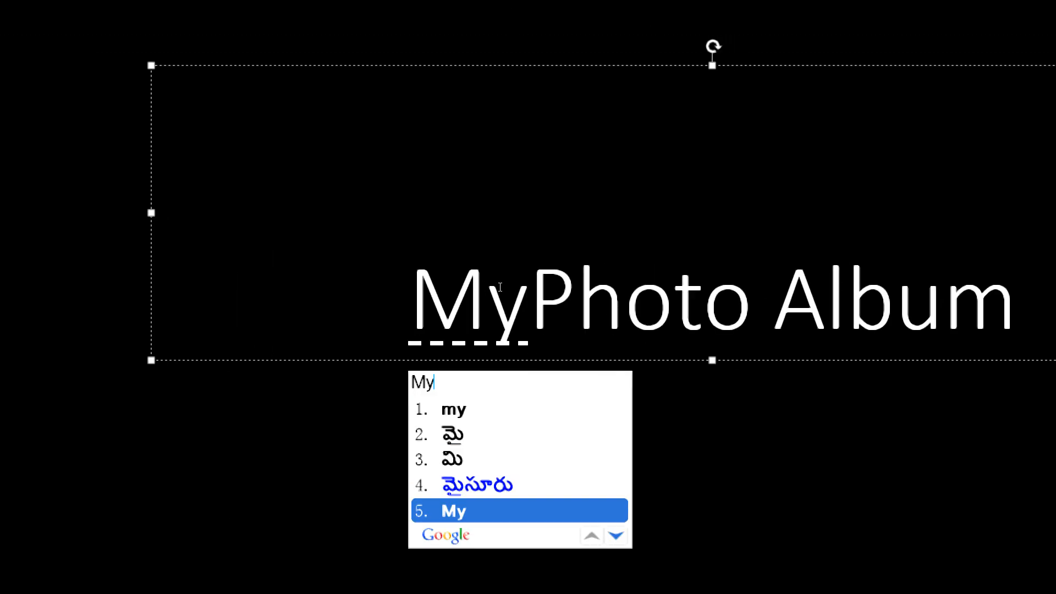
key(space)
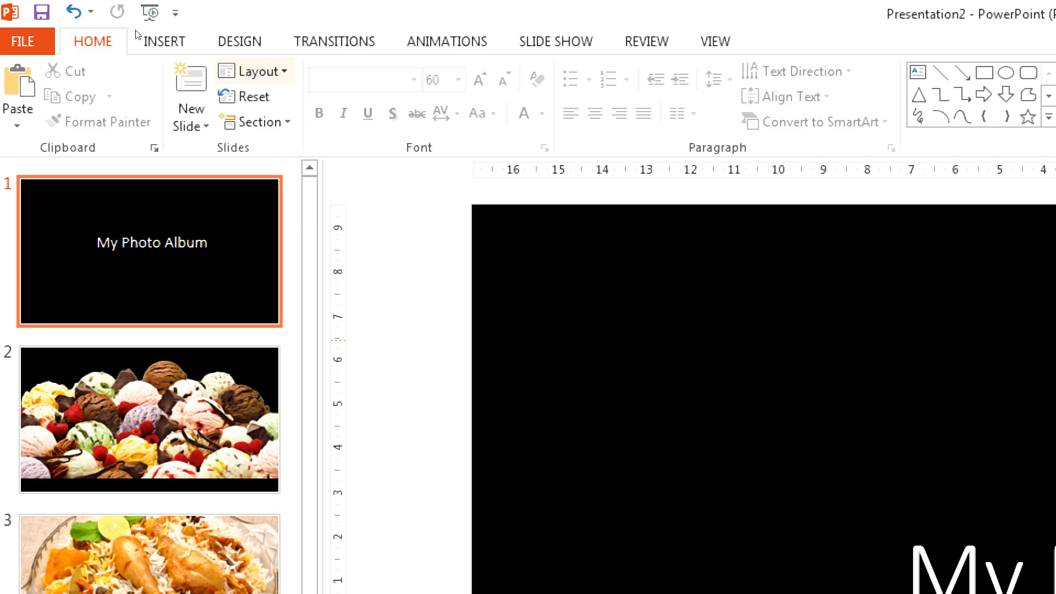
- Open the existing photo album for editing
click(164, 41)
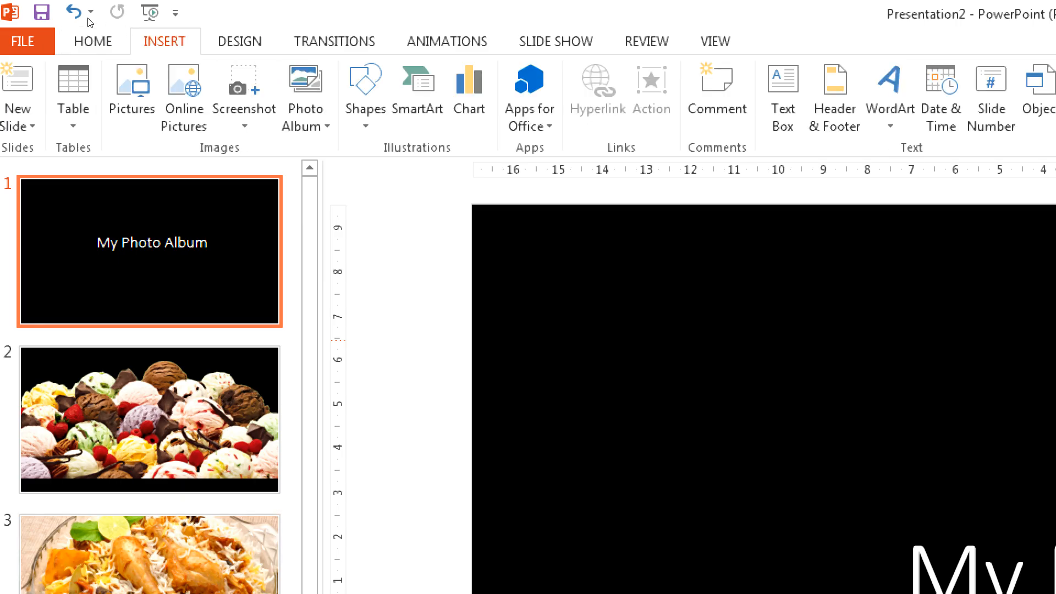
click(306, 118)
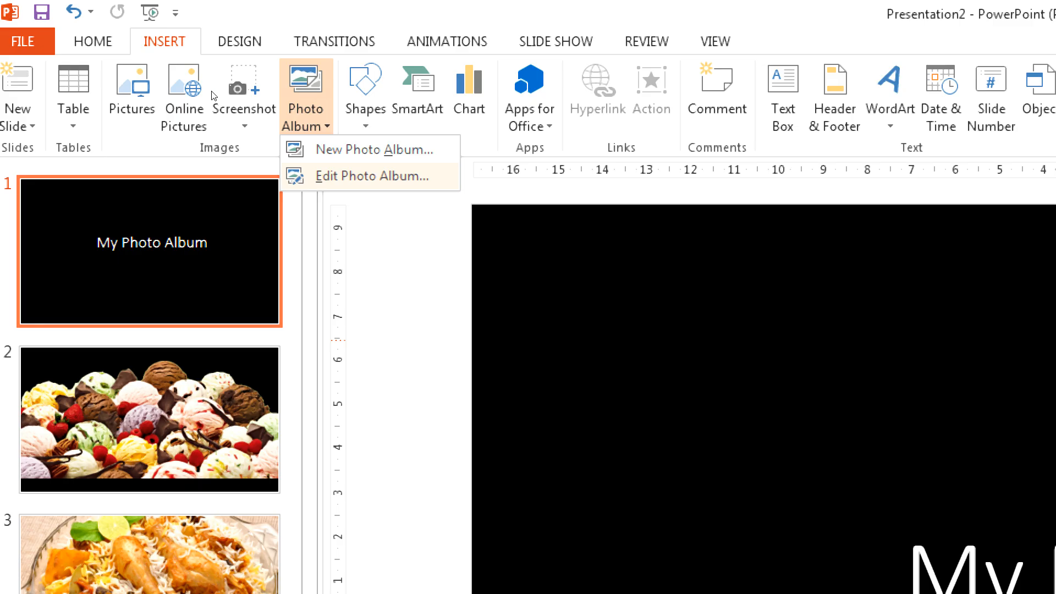
click(371, 175)
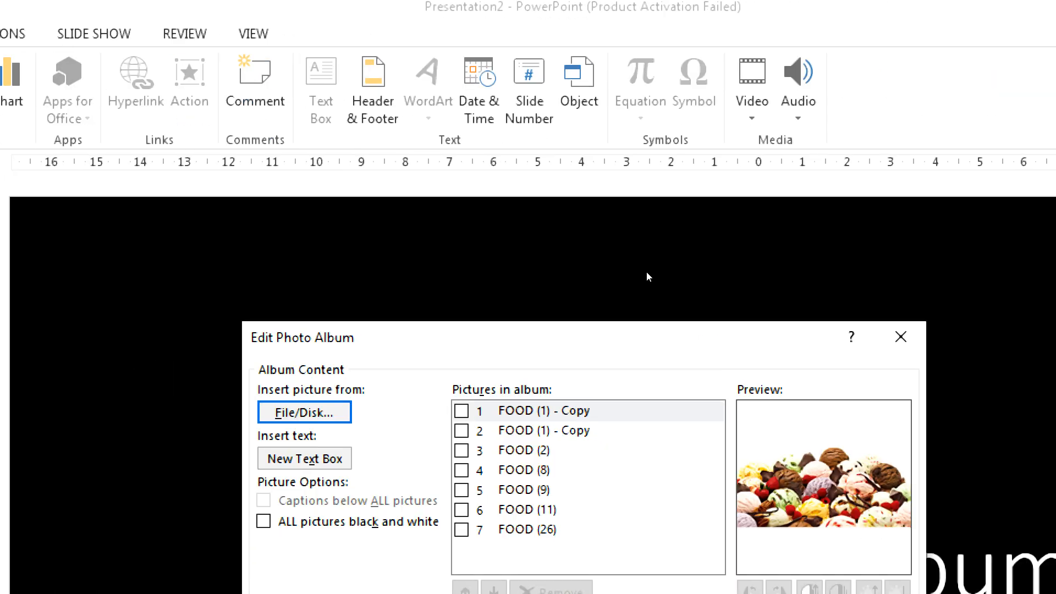
- Preview the pictures in the album and remove FOOD (11)
click(572, 392)
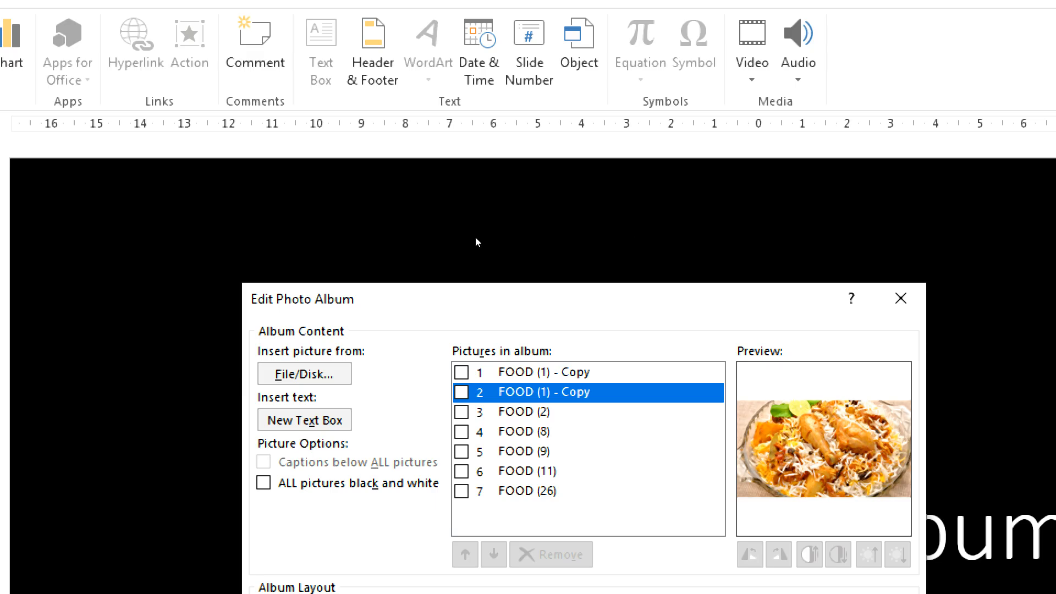
key(Down)
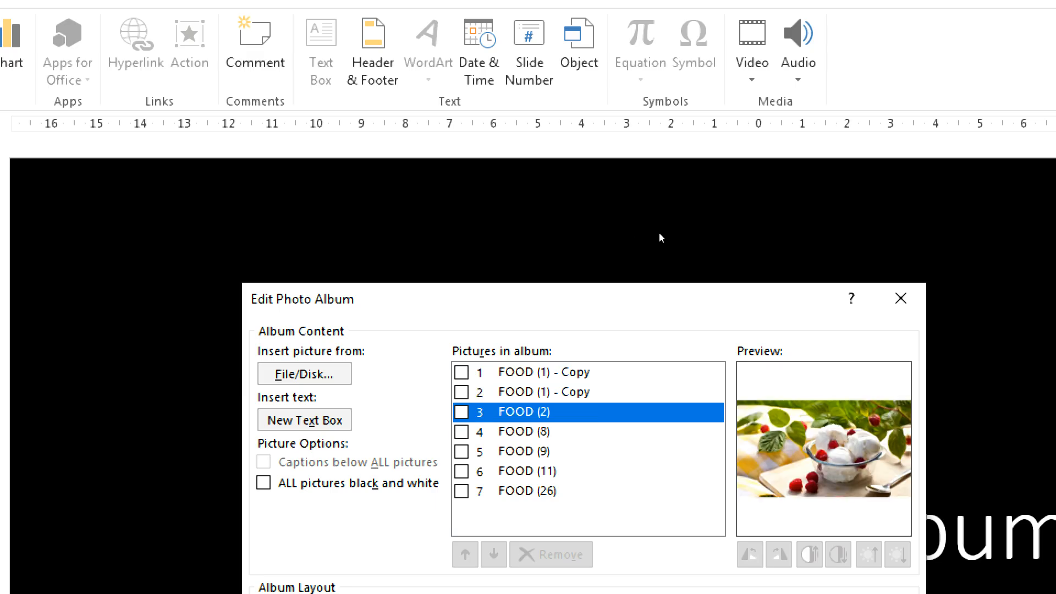
key(Down)
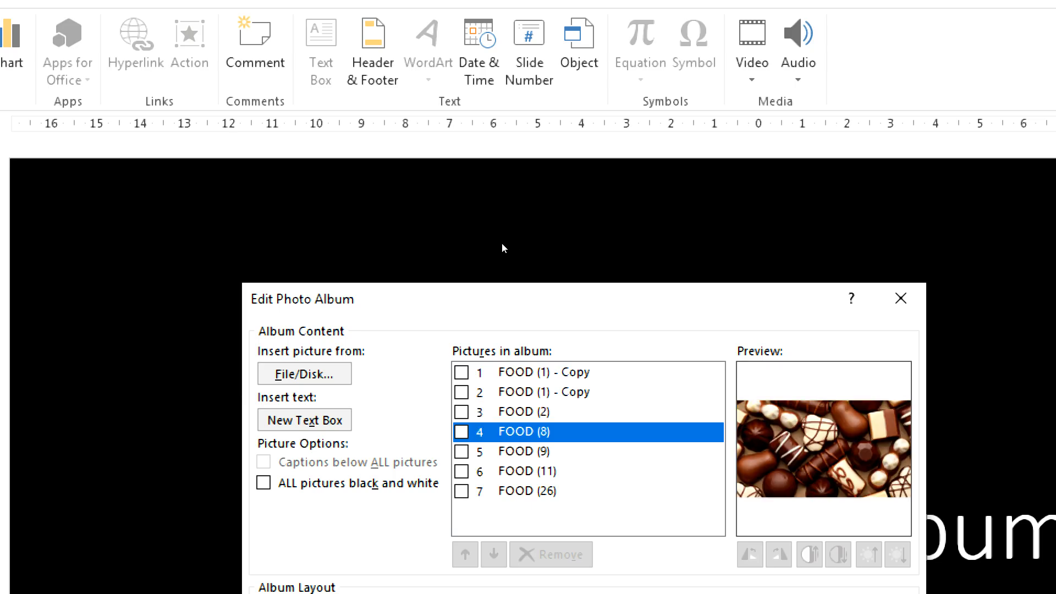
key(Down)
key(Down)
key(Down)
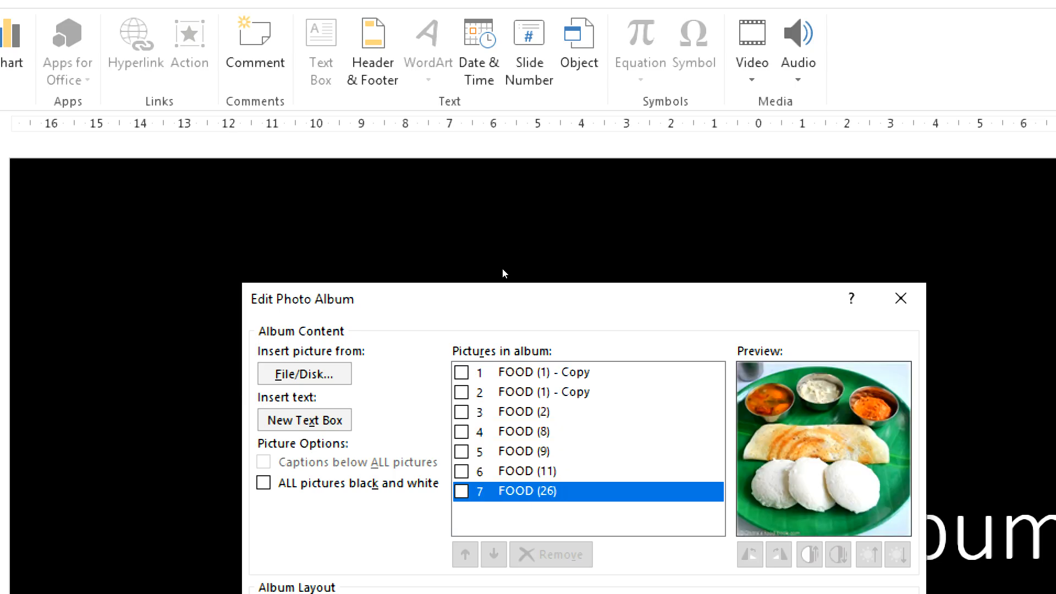
key(Up)
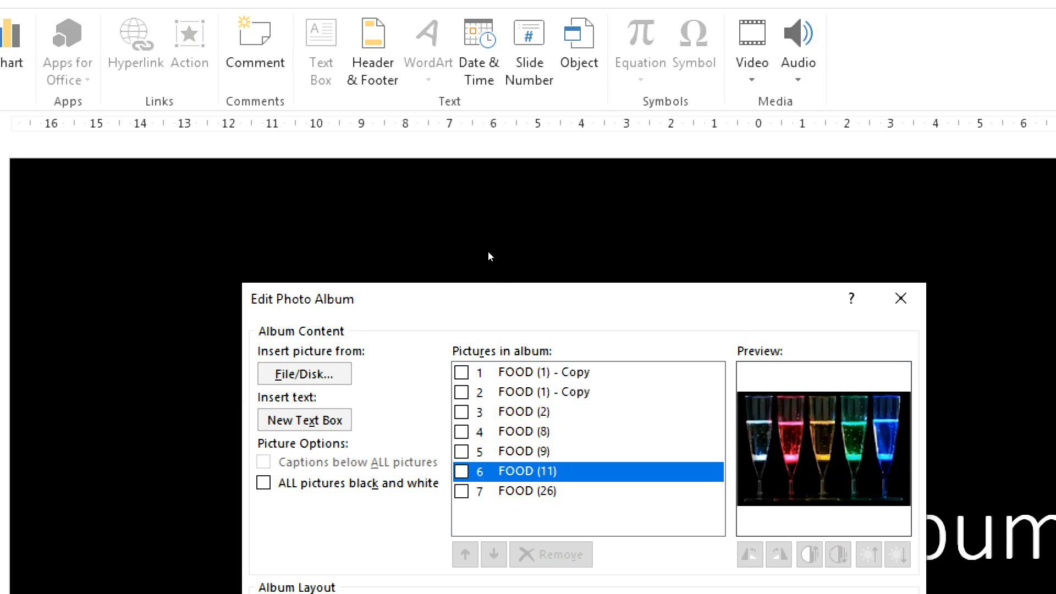
key(space)
key(Tab)
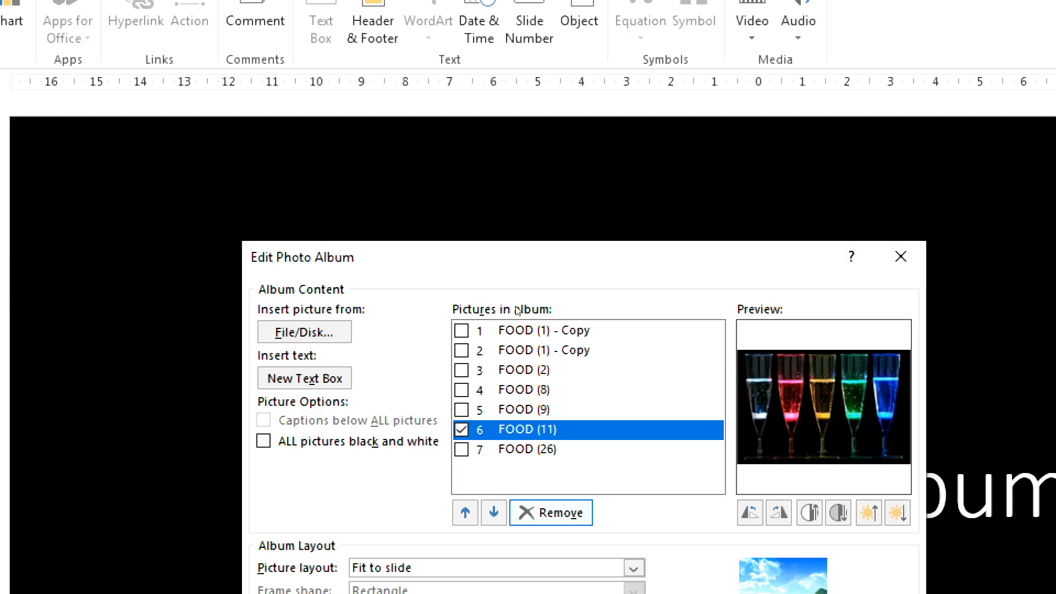
key(Return)
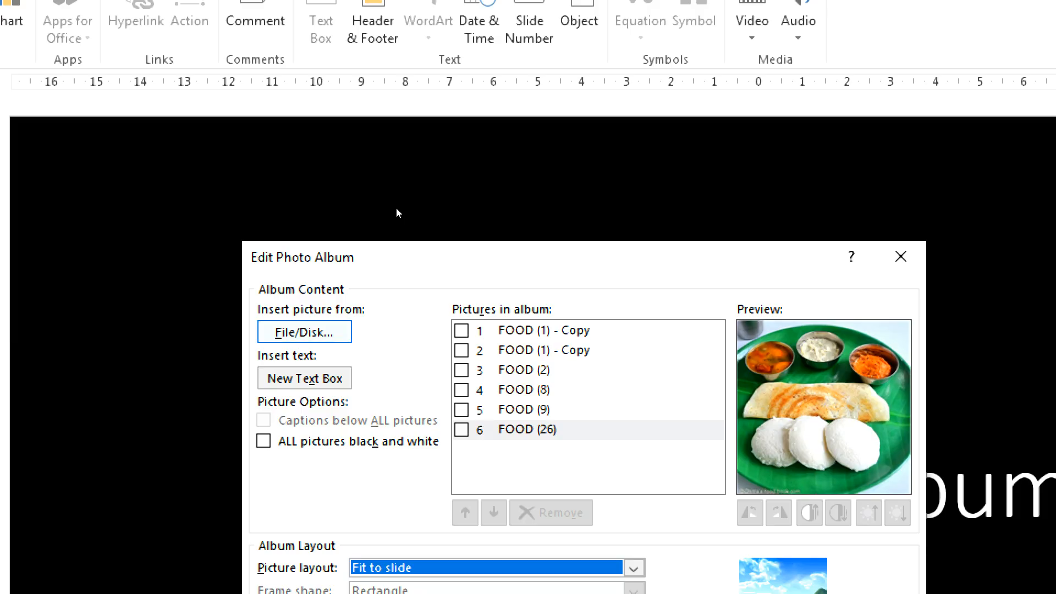
- Add FOOD (42) and FOOD (52) from the FOOD PICS folder and update the photo album
key(alt+f)
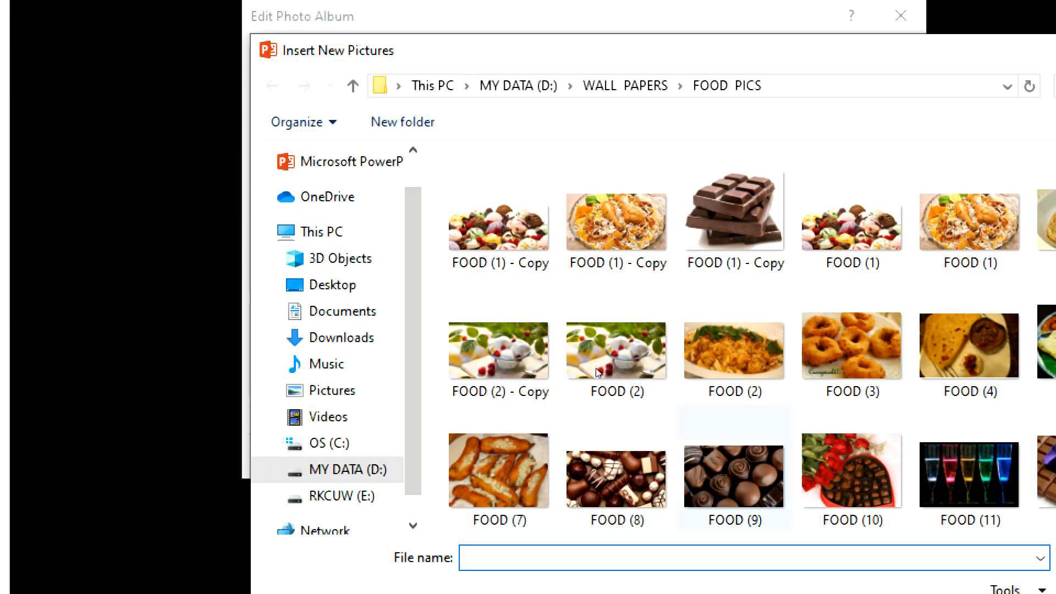
scroll(596, 528, down, 10)
scroll(596, 358, up, 1)
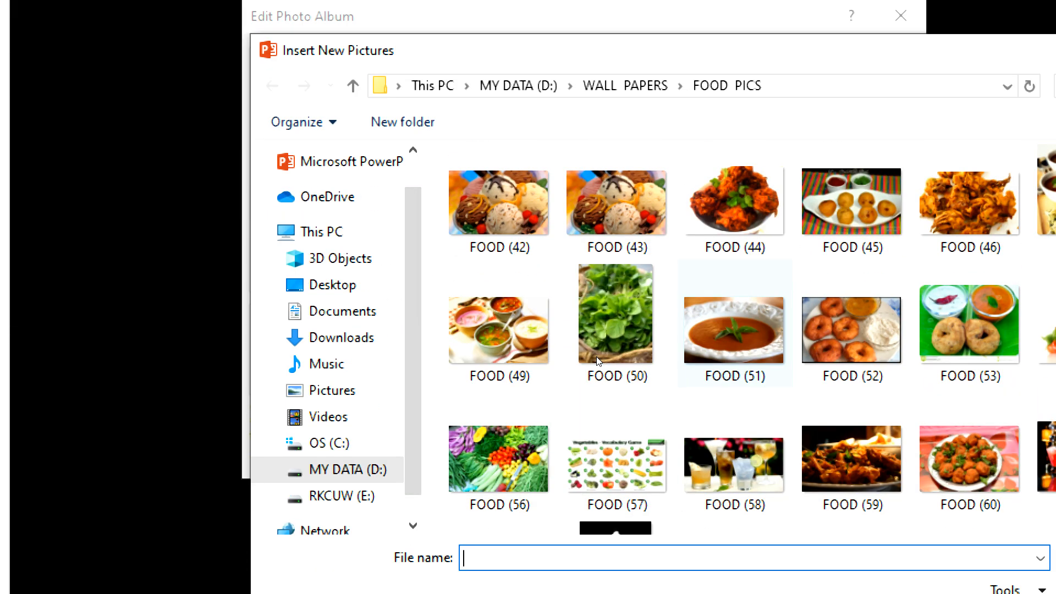
click(499, 203)
ctrl+click(852, 330)
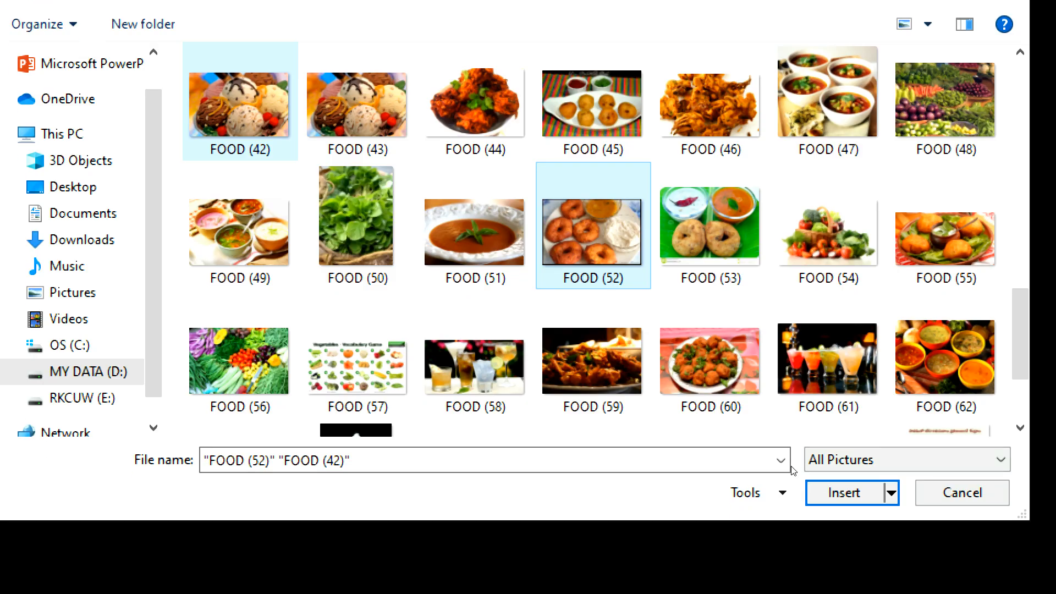
click(836, 506)
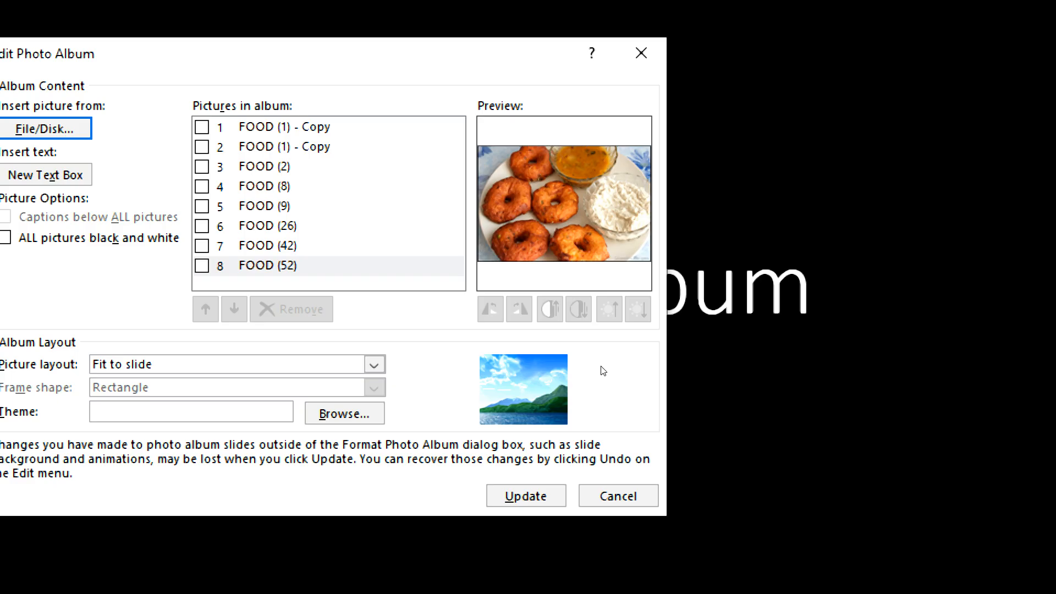
click(524, 496)
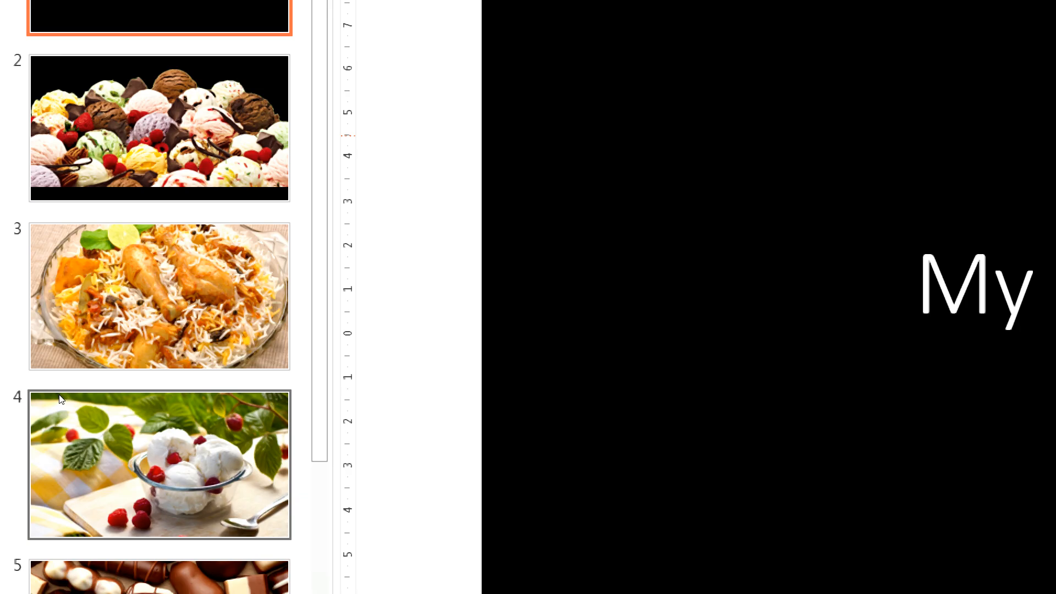
- Review the updated slides and play the slide show from the title slide, advancing through the album pictures
scroll(59, 390, down, 10)
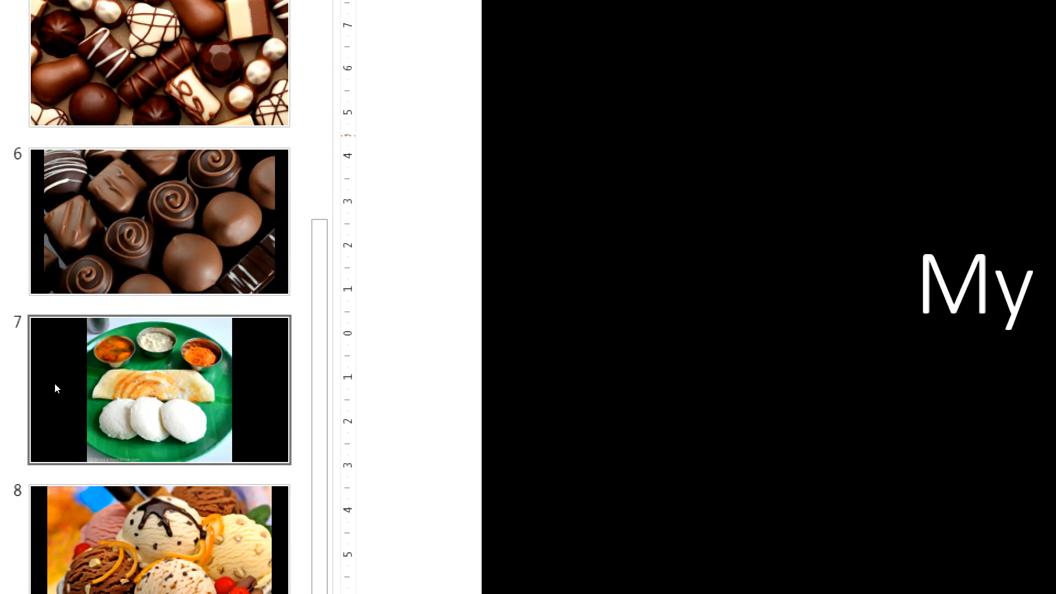
scroll(54, 384, up, 10)
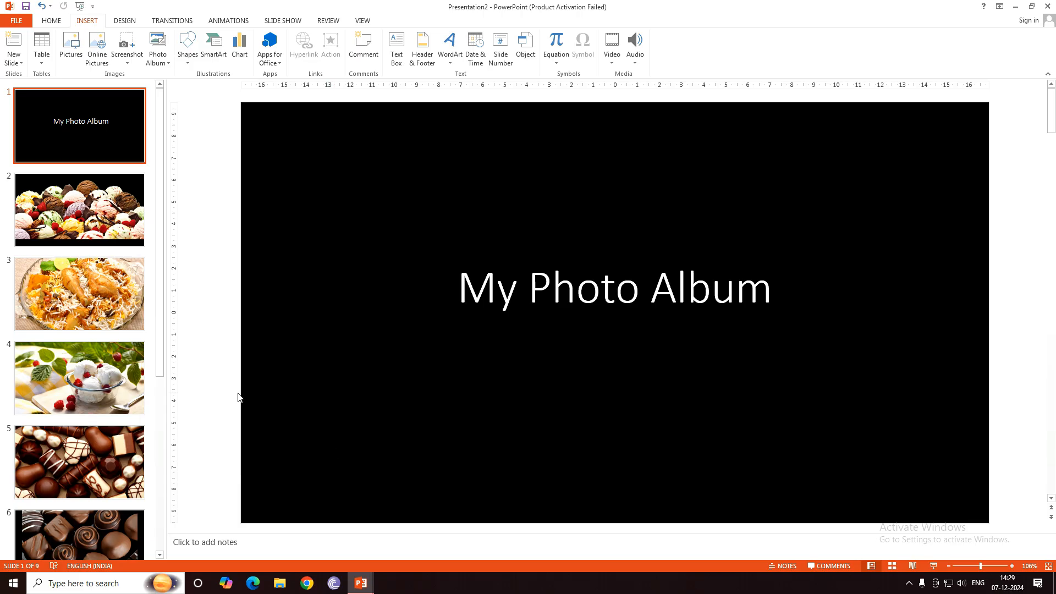
key(F5)
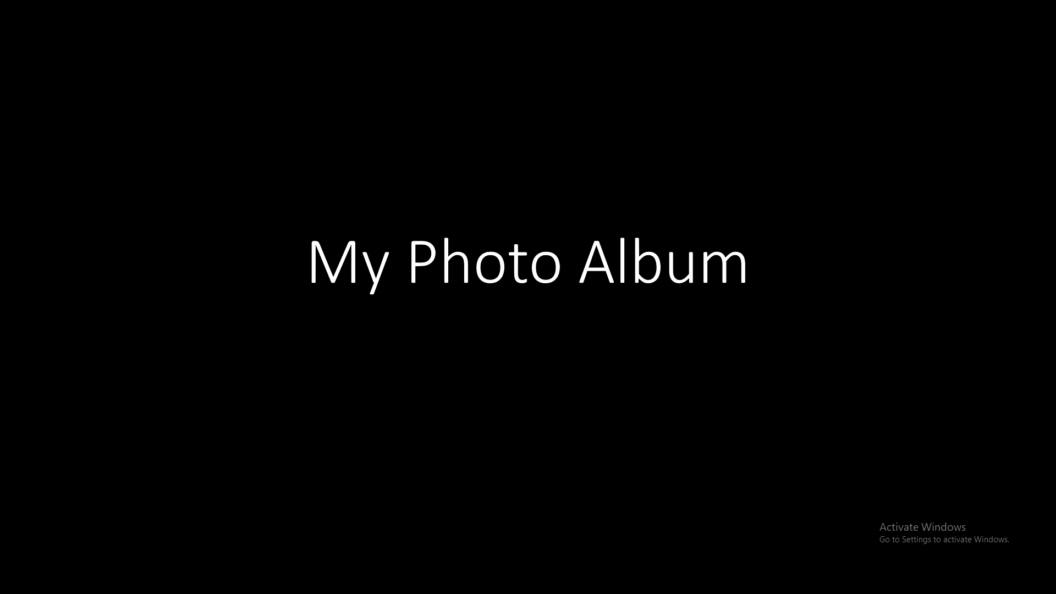
key(Right)
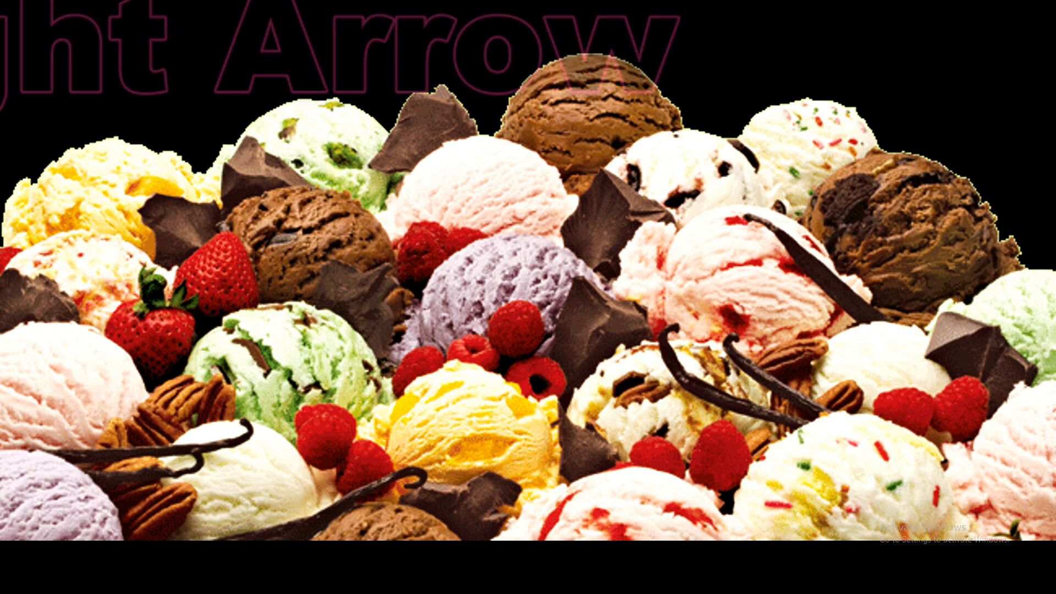
key(space)
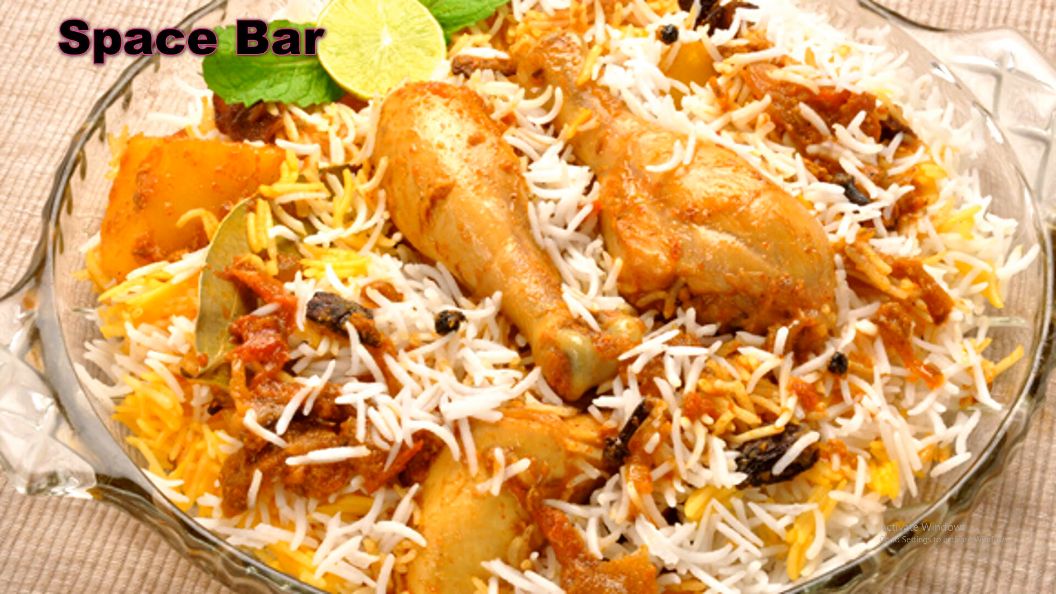
key(Return)
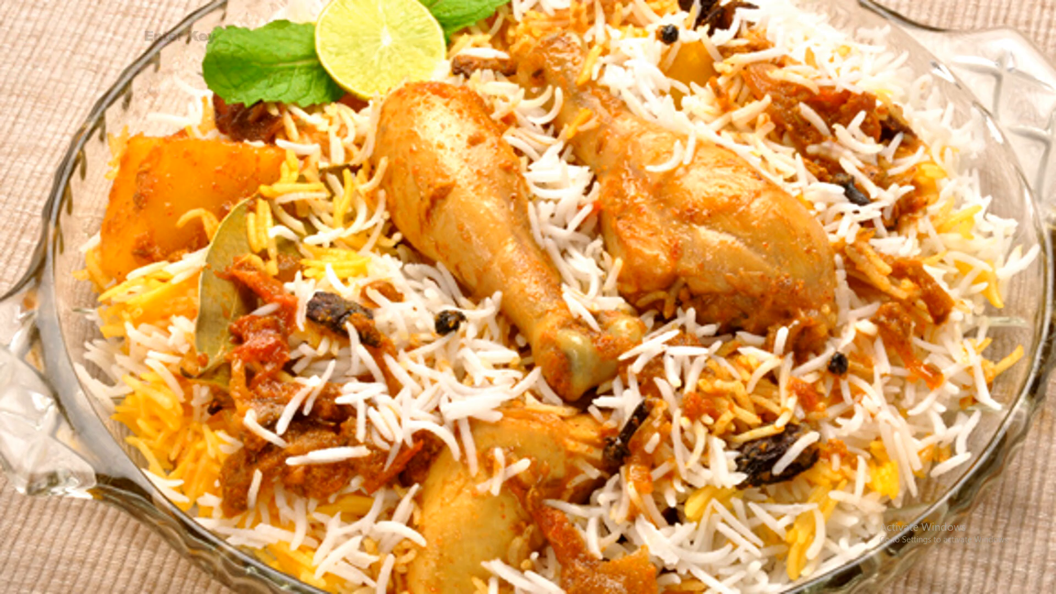